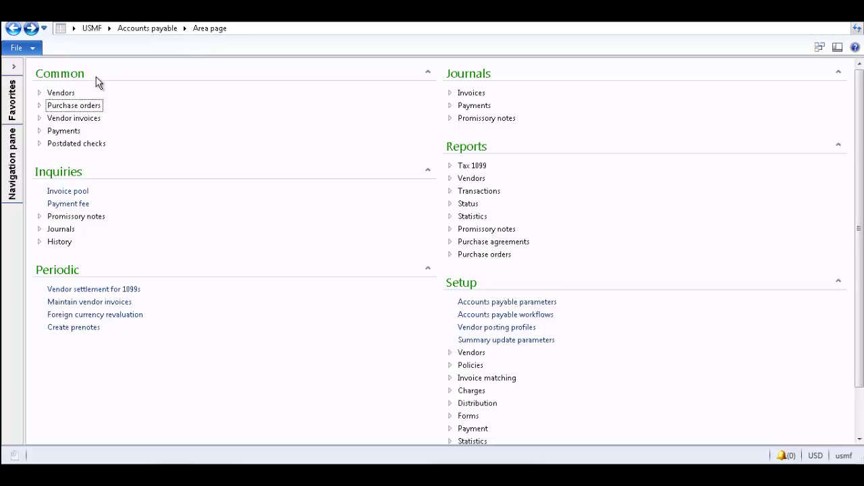
# Open the list of all purchase orders and filter it by Purchase order, entering a specific purchase order number.
pyautogui.click(40, 106)
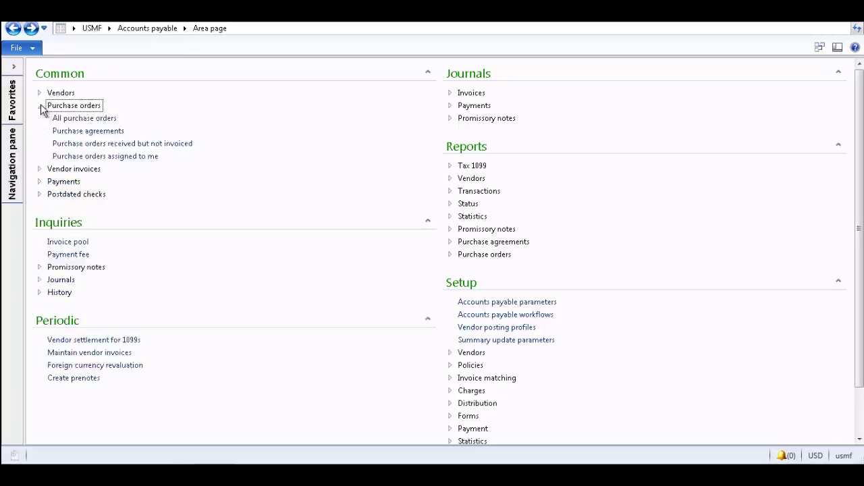
pyautogui.click(58, 118)
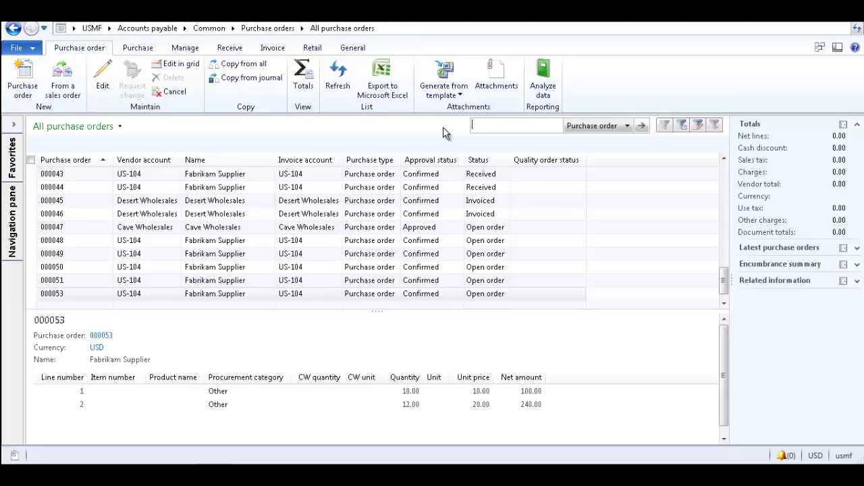
pyautogui.click(626, 127)
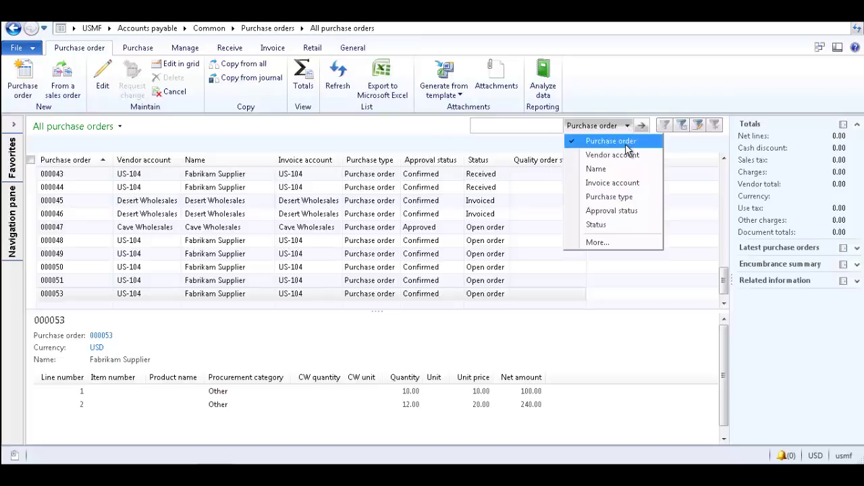
pyautogui.click(625, 143)
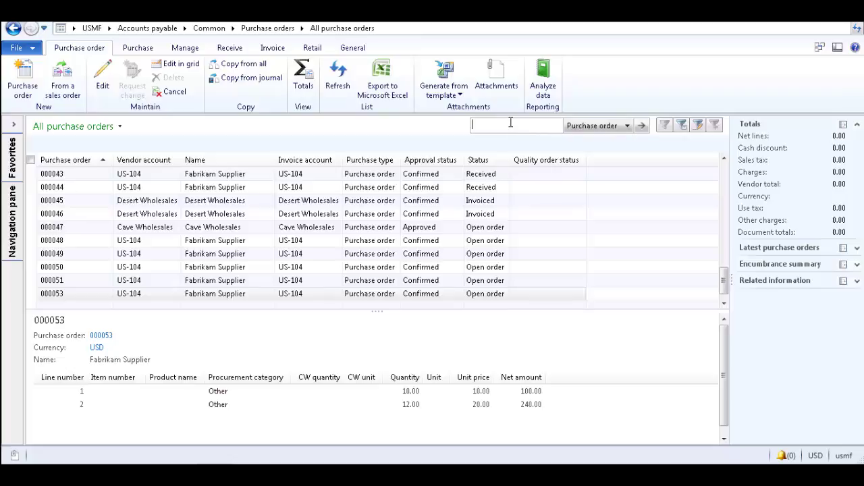
pyautogui.write('000031')
pyautogui.press('Return')
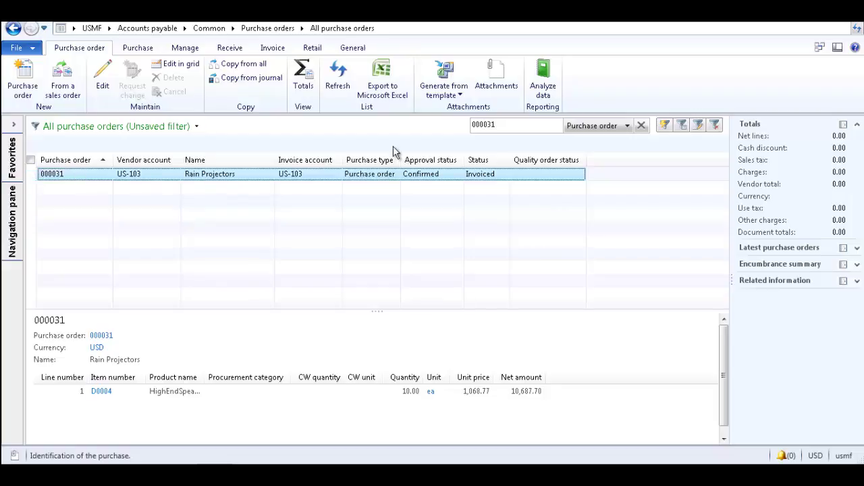
# Clear the order number filter and filter the list by selection on Fabrikam Supplier's invoice account.
pyautogui.click(716, 126)
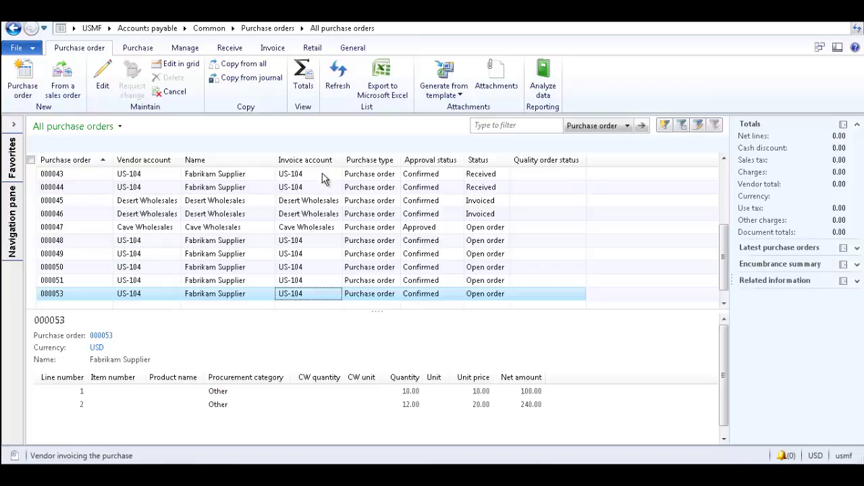
pyautogui.click(323, 177)
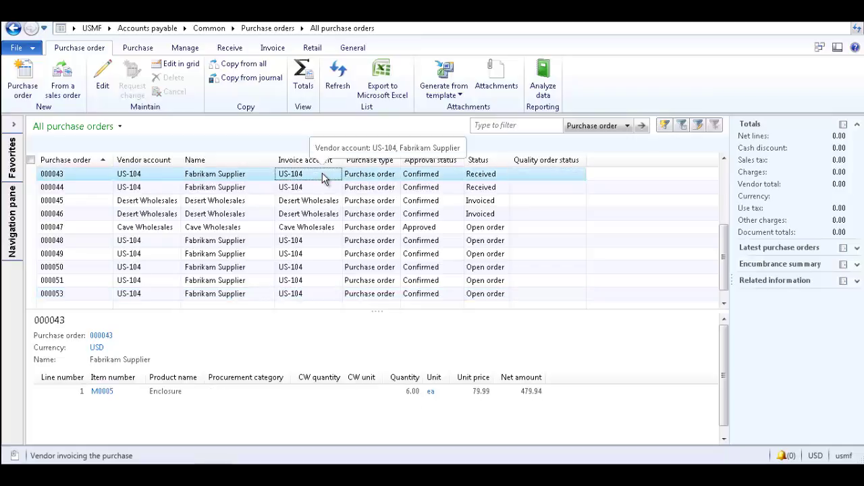
pyautogui.click(118, 128)
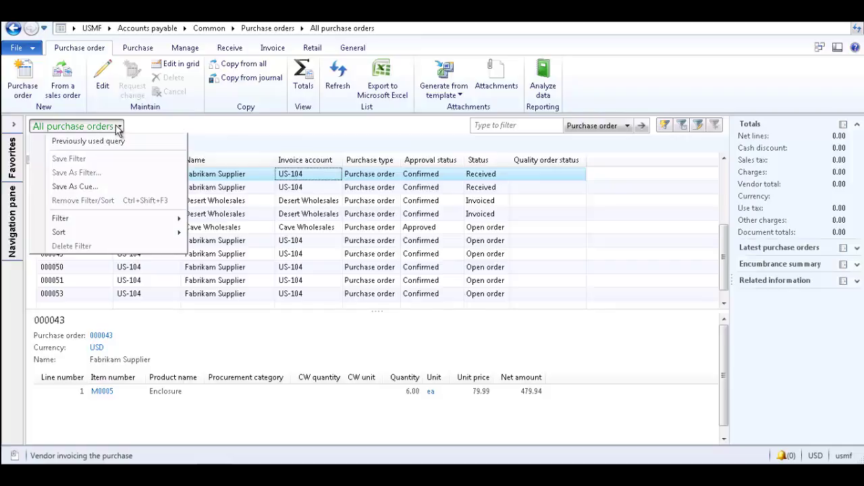
pyautogui.moveTo(155, 218)
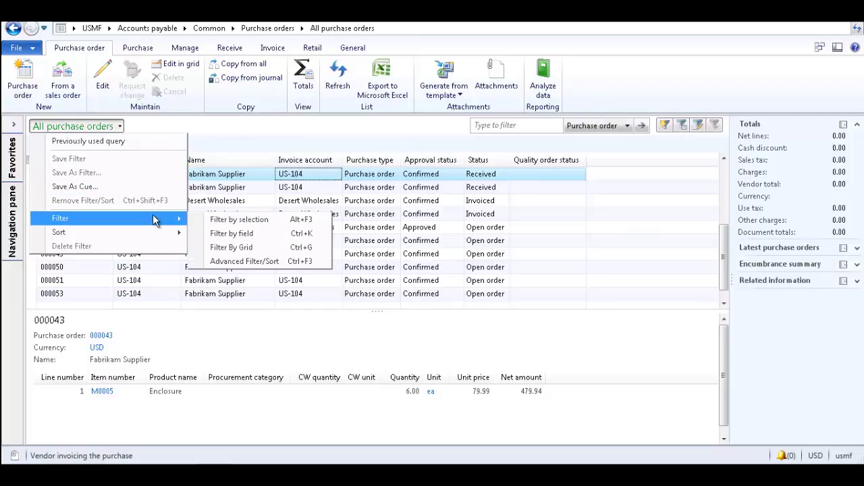
pyautogui.click(201, 220)
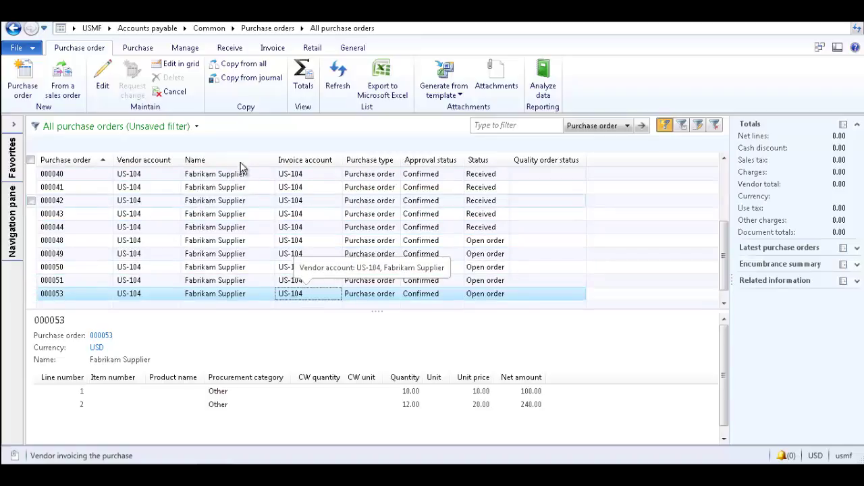
pyautogui.click(196, 128)
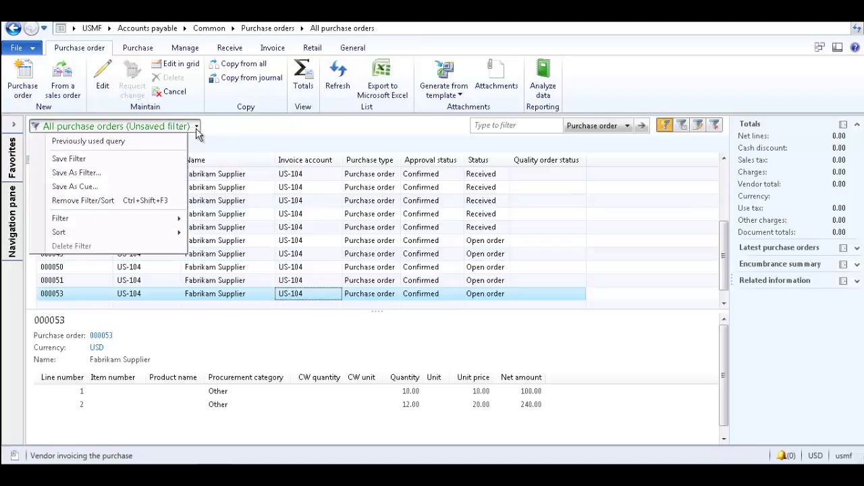
pyautogui.click(162, 158)
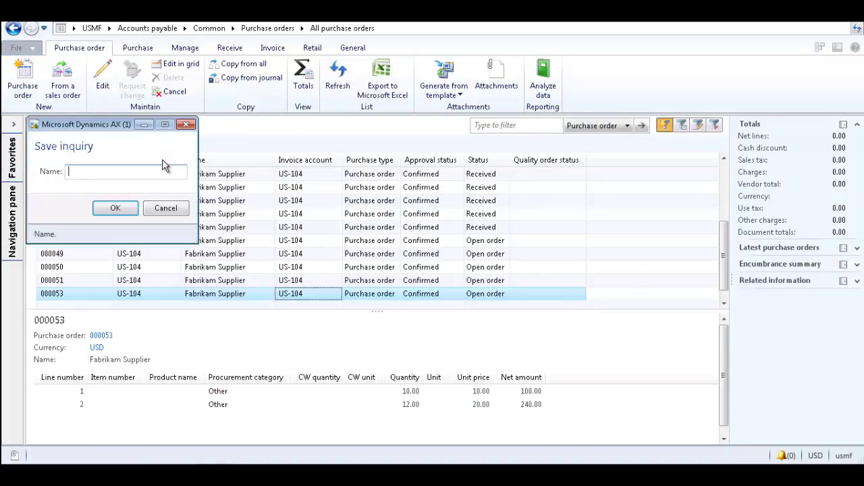
pyautogui.write('US-104')
pyautogui.click(115, 207)
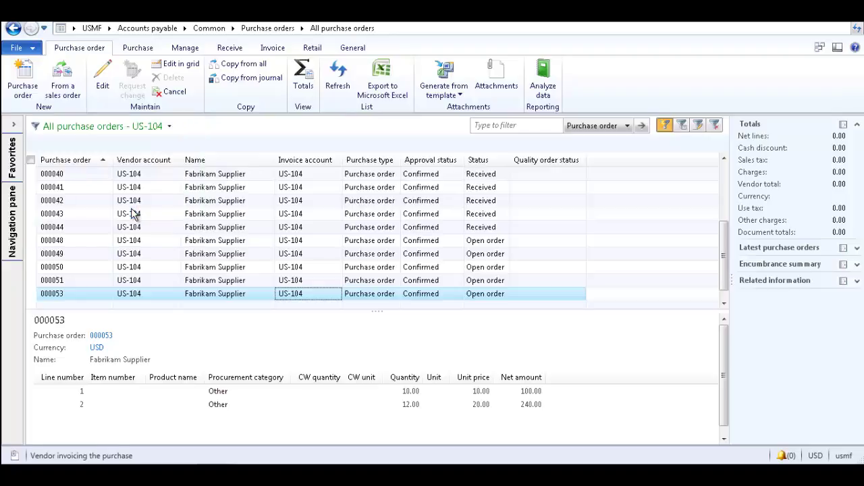
# Clear the active filter and reapply the saved Fabrikam Supplier filter to the purchase order list.
pyautogui.click(716, 126)
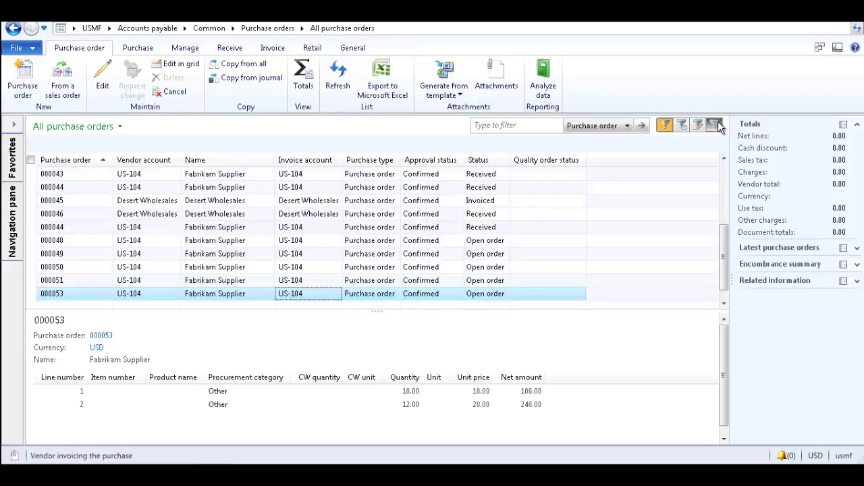
pyautogui.click(120, 129)
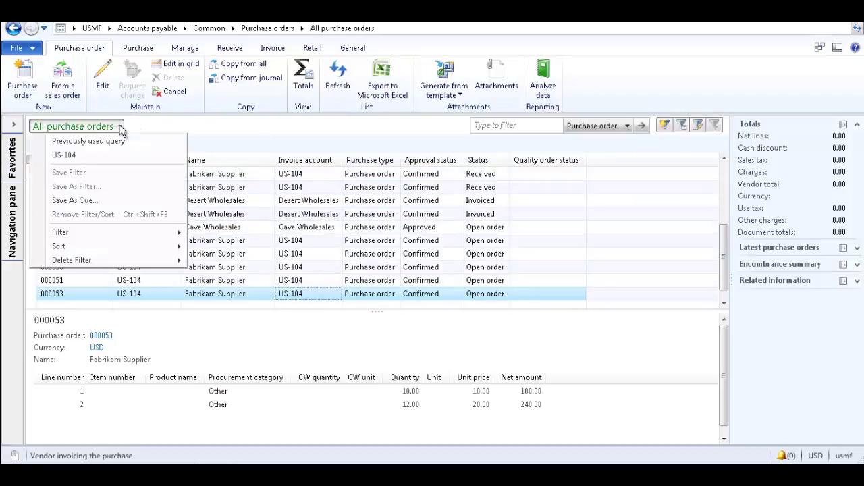
pyautogui.click(107, 161)
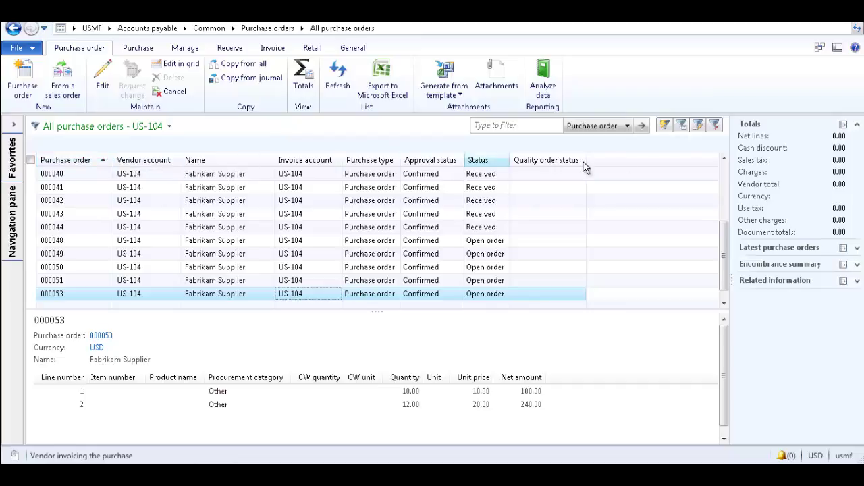
# Remove the saved filter and filter by grid for Rain Projectors' vendor account number with the approval status Confirmed.
pyautogui.click(715, 126)
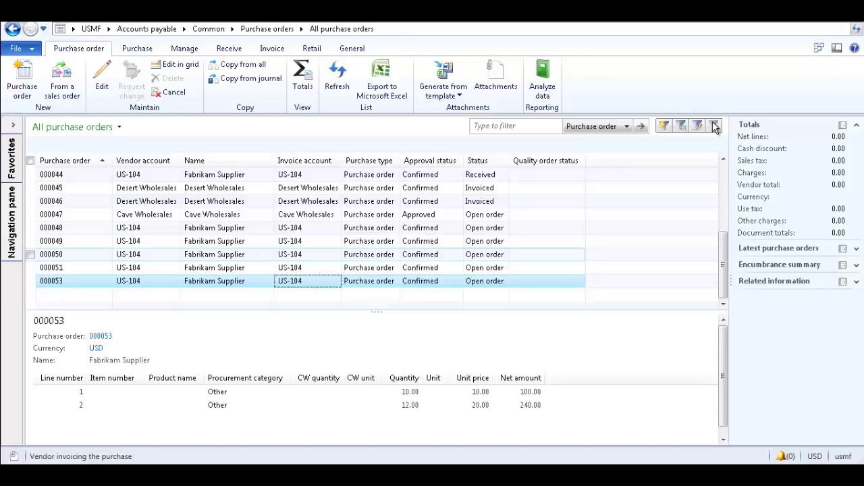
pyautogui.click(118, 127)
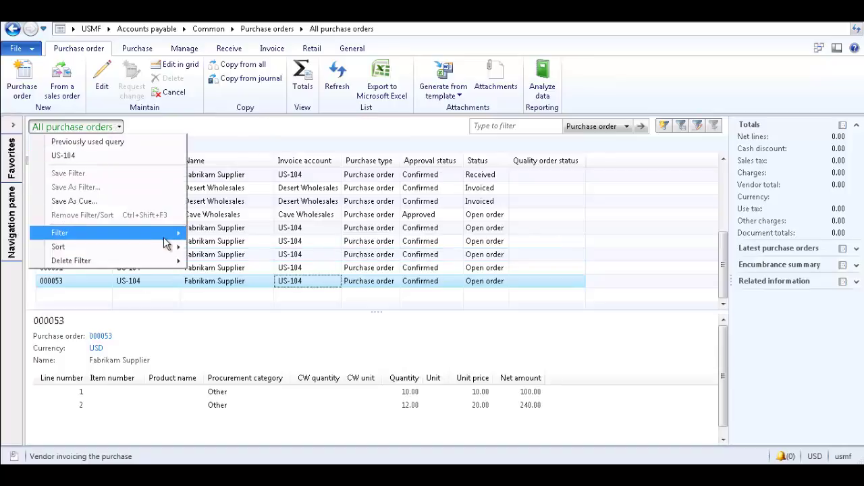
pyautogui.moveTo(163, 237)
pyautogui.click(228, 262)
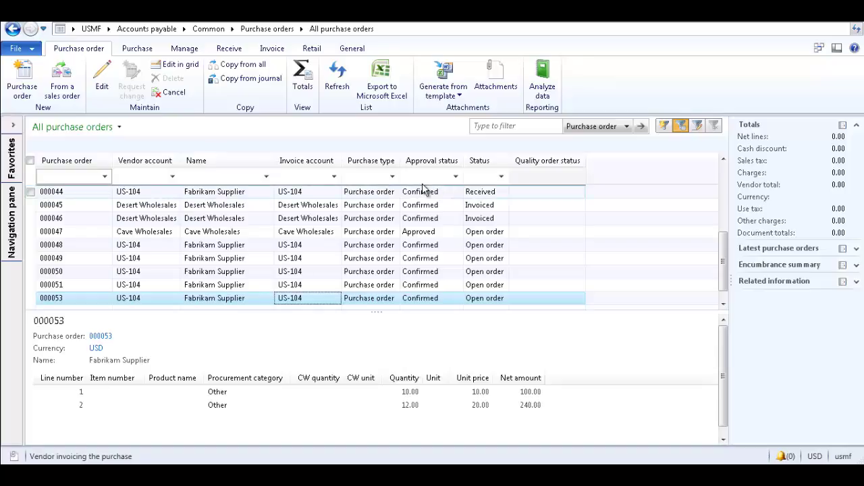
pyautogui.click(150, 177)
pyautogui.write('US-103')
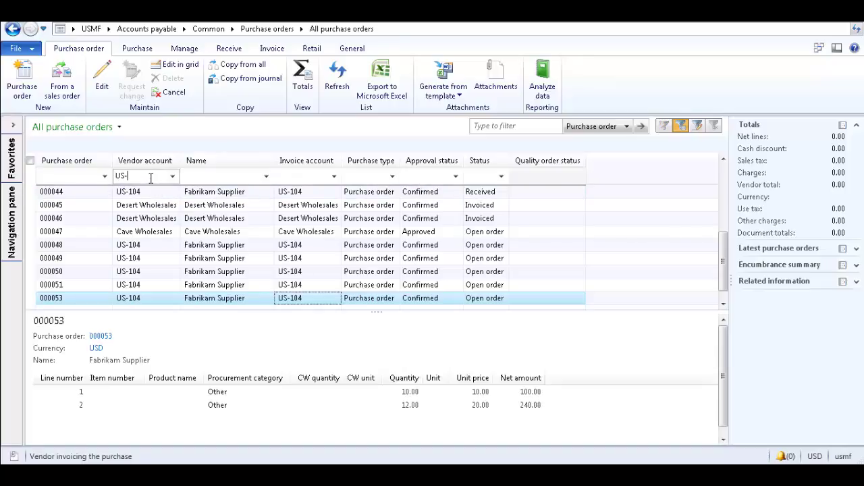
pyautogui.click(425, 178)
pyautogui.write('Confirmed')
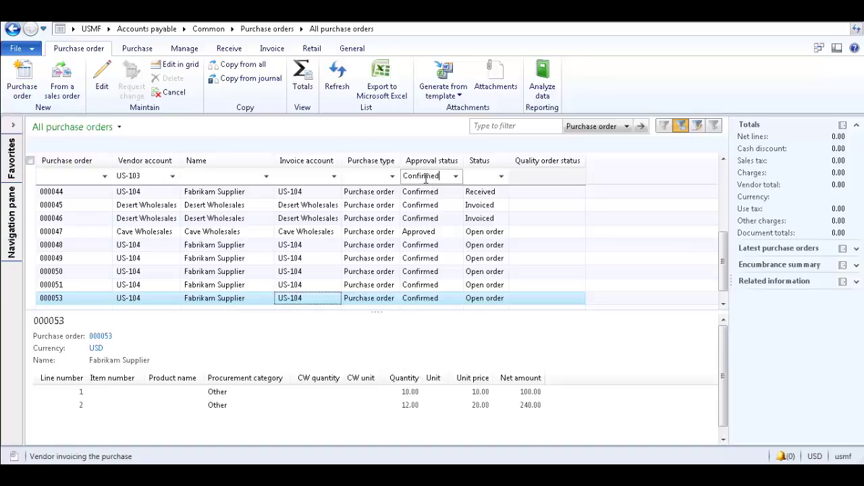
pyautogui.press('Return')
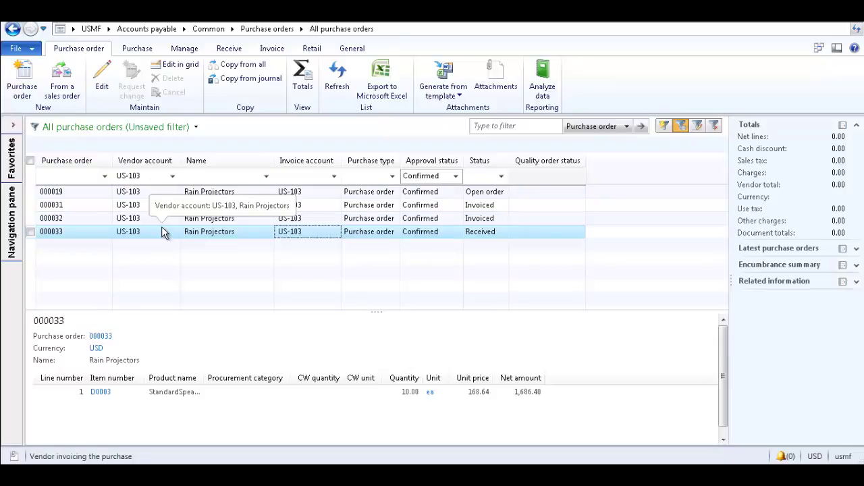
# Narrow the grid filter to purchase orders with a number more than the entered order number.
pyautogui.click(71, 176)
pyautogui.write('000030')
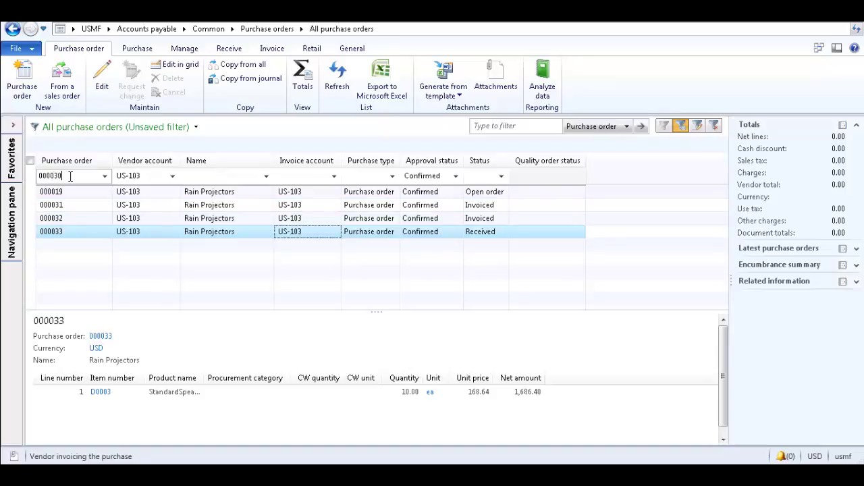
pyautogui.click(105, 175)
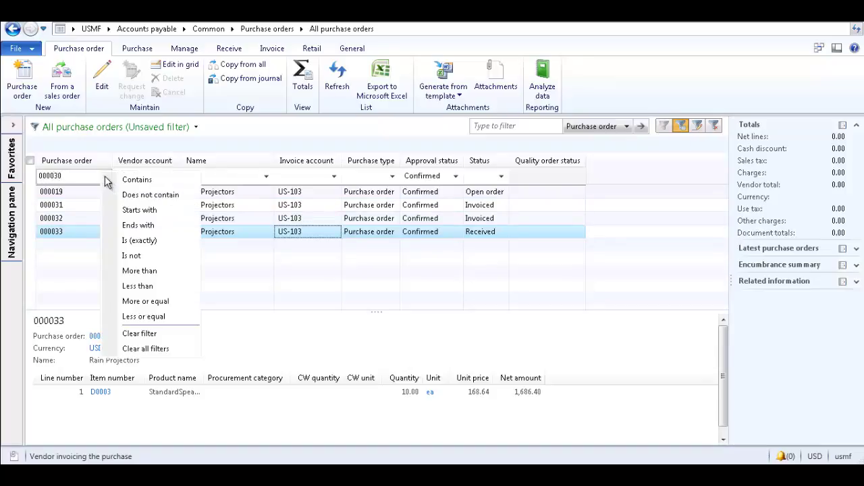
pyautogui.click(110, 277)
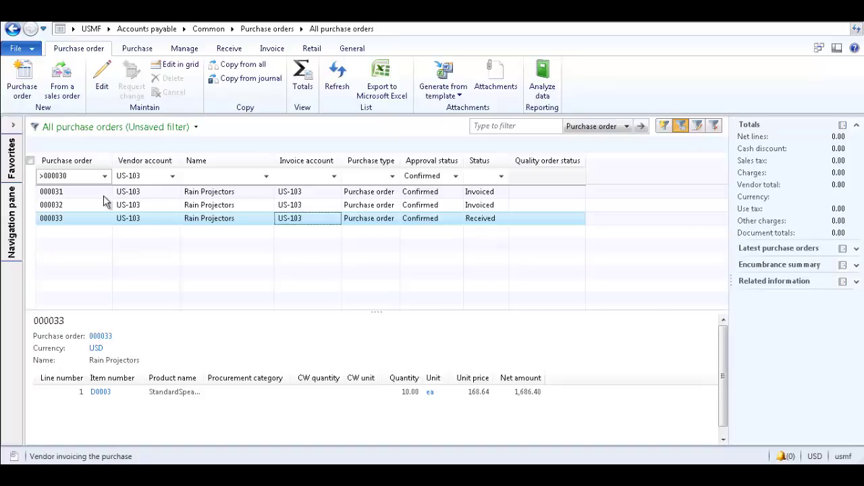
# Clear all column filters and turn off the grid filter row.
pyautogui.click(716, 127)
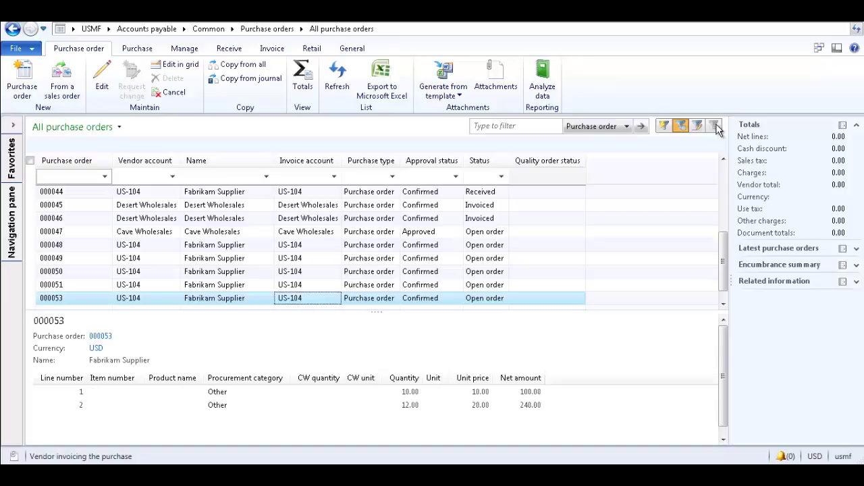
pyautogui.click(682, 126)
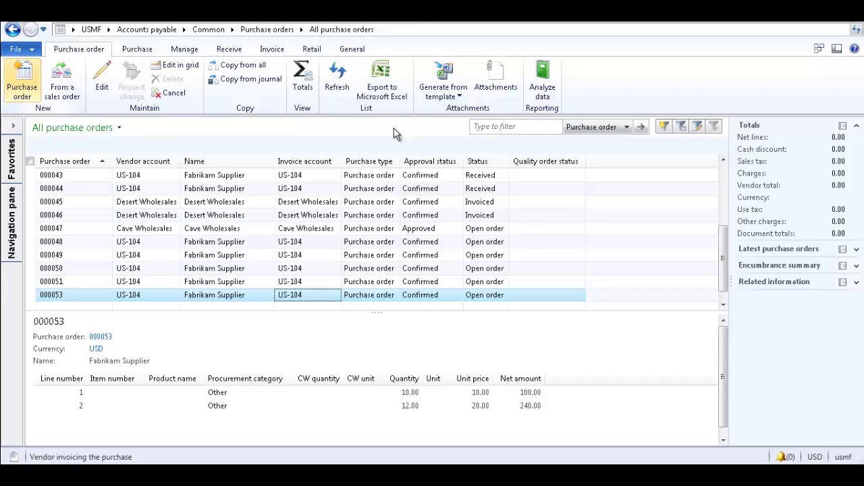
# Apply the Previously used query to the purchase order list through the advanced filter.
pyautogui.click(118, 127)
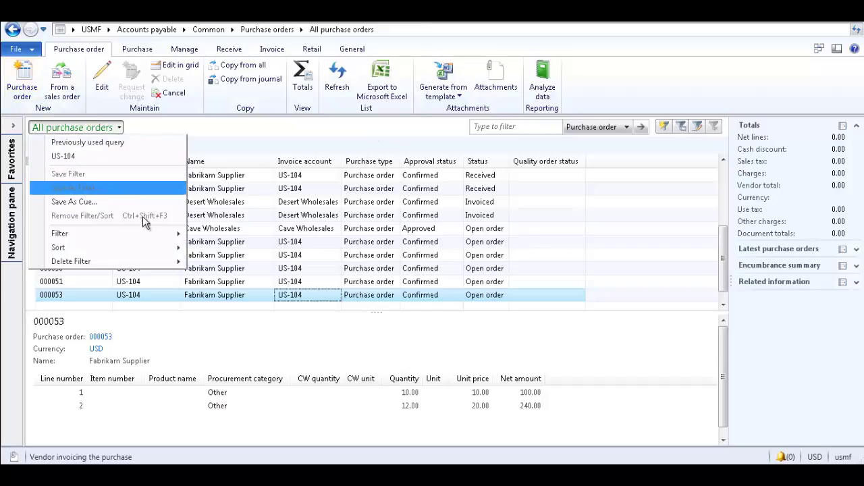
pyautogui.moveTo(149, 241)
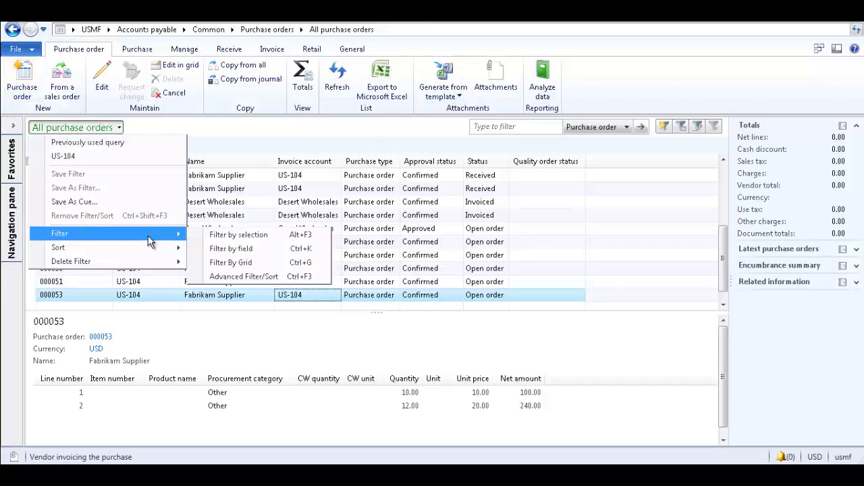
pyautogui.click(214, 279)
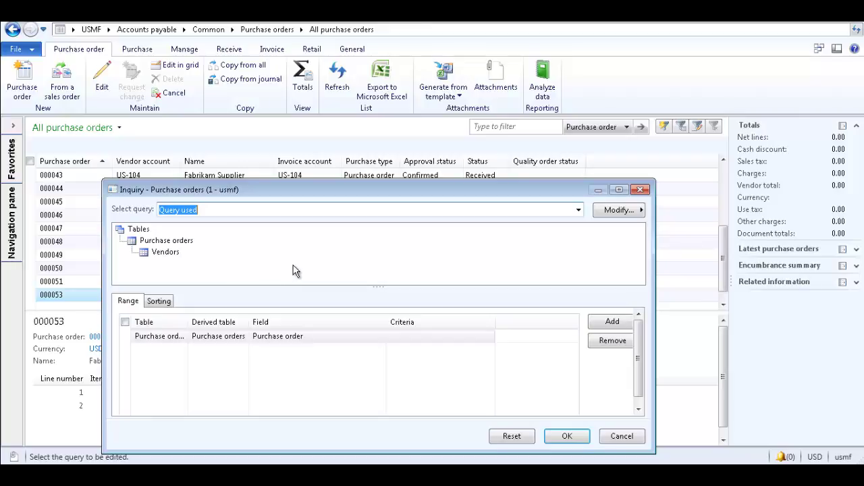
pyautogui.click(578, 209)
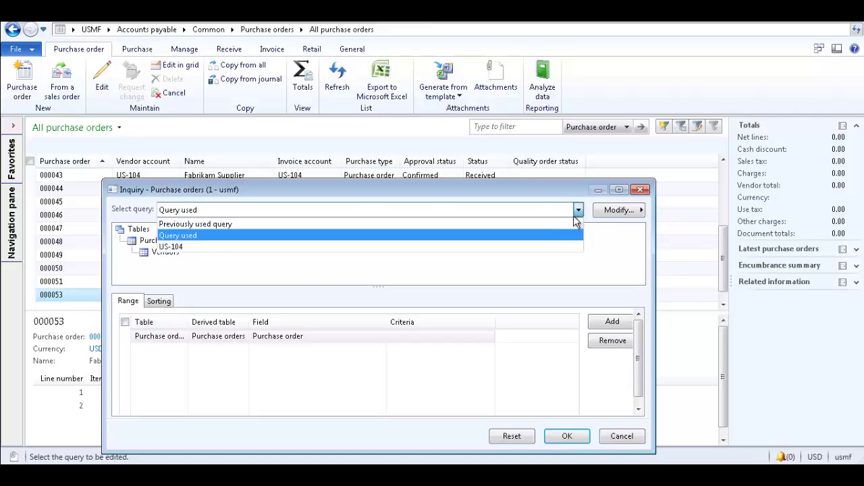
pyautogui.click(567, 225)
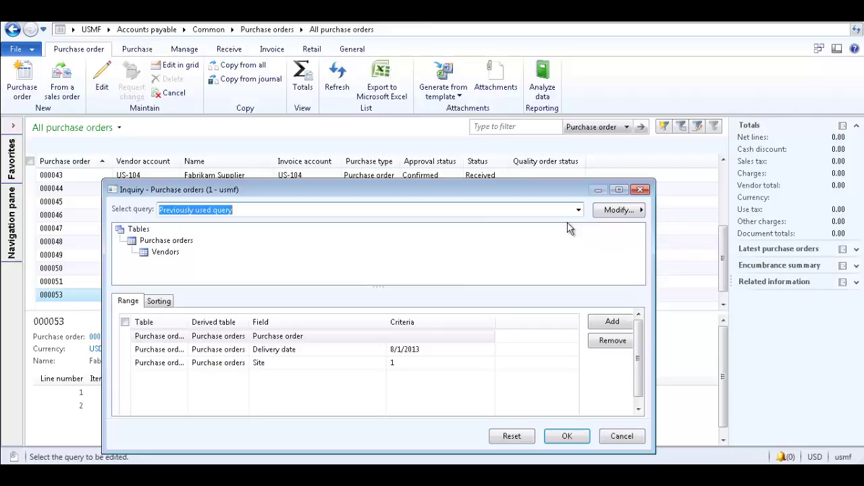
pyautogui.click(405, 363)
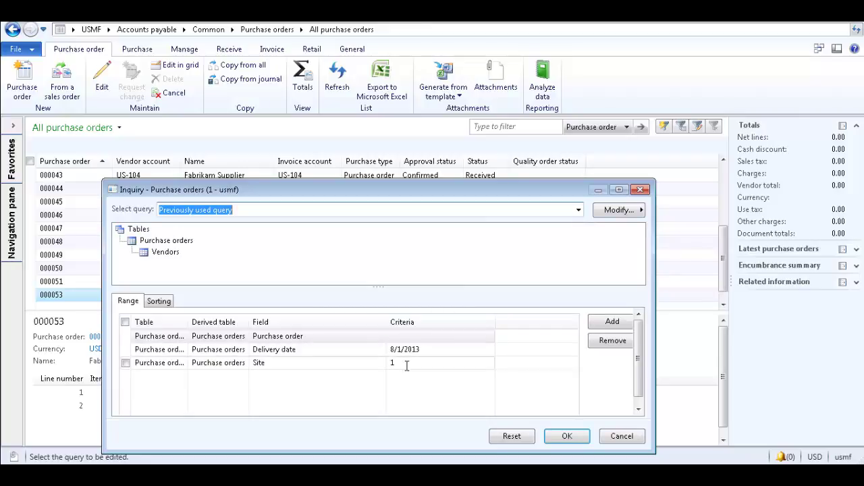
pyautogui.click(430, 351)
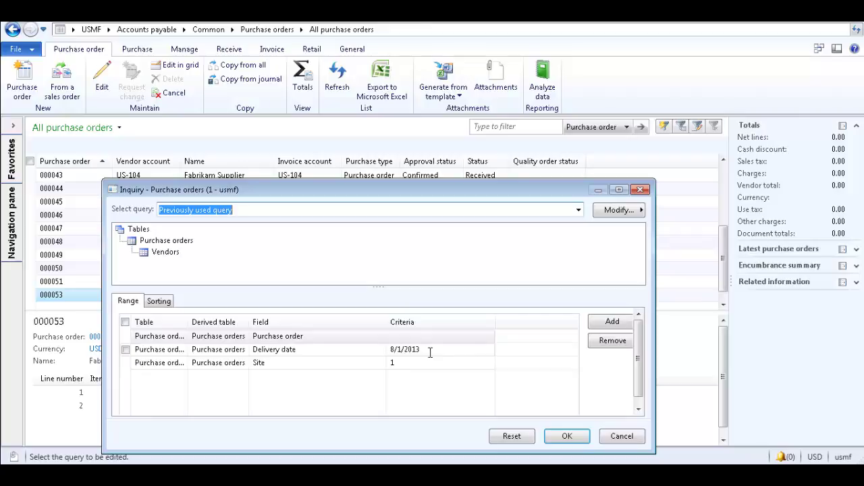
pyautogui.click(564, 436)
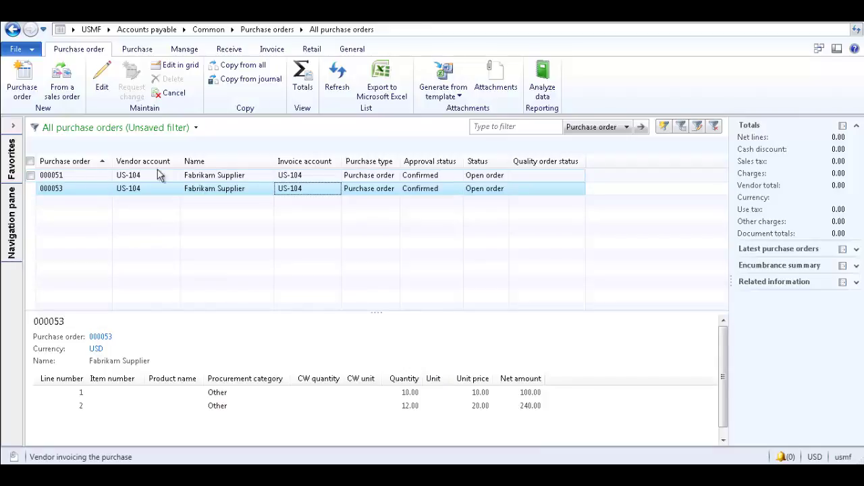
# Remove the current filter and sort the purchase order list by vendor account in ascending order.
pyautogui.click(715, 127)
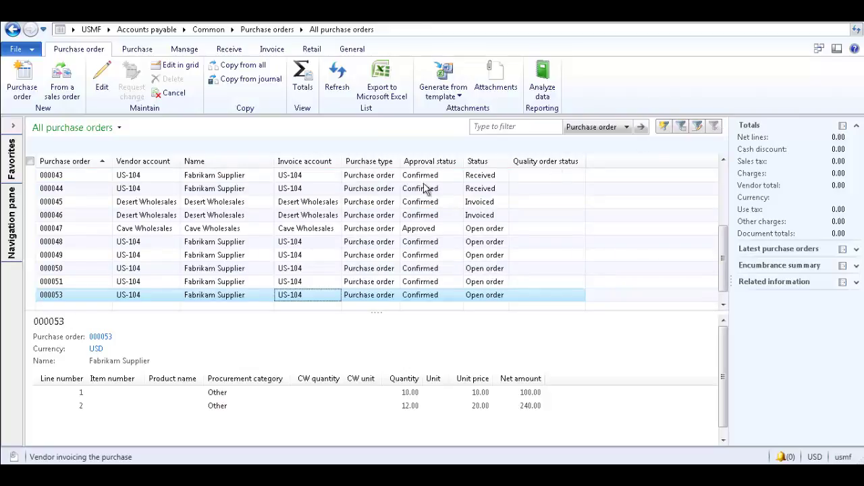
pyautogui.click(172, 177)
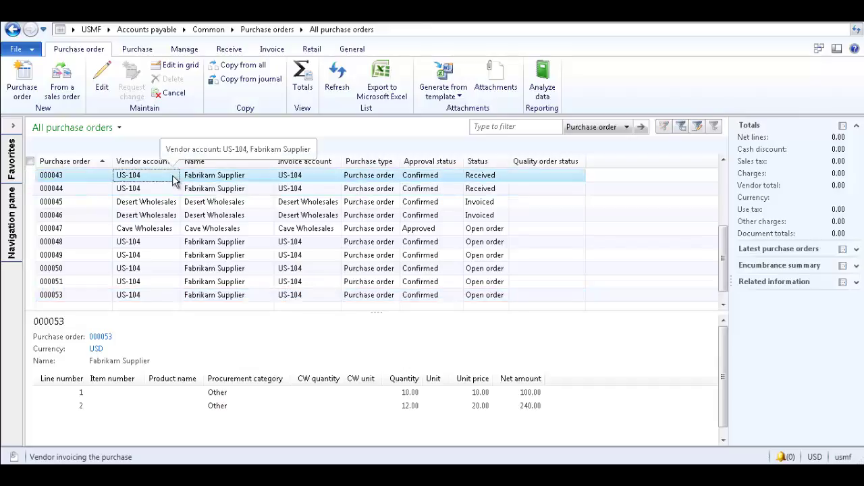
pyautogui.click(117, 128)
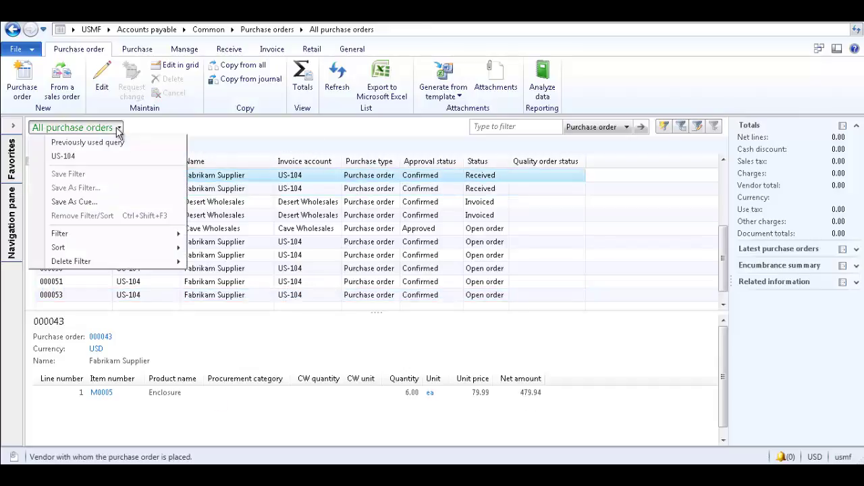
pyautogui.moveTo(172, 252)
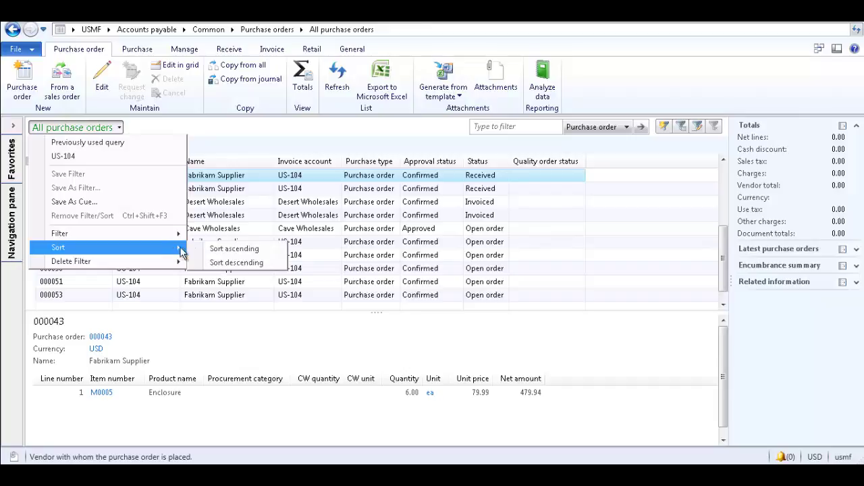
pyautogui.click(201, 250)
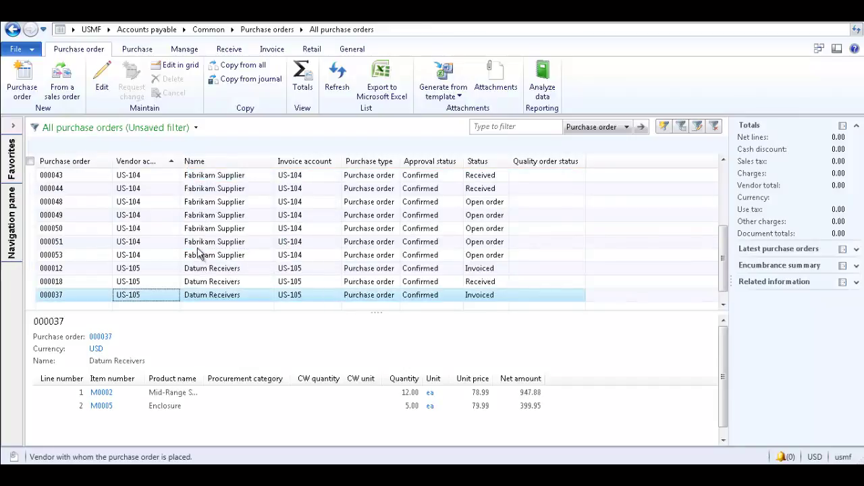
# Delete the saved filter named after Fabrikam Supplier's vendor account and apply the Previously used query to the purchase order list.
pyautogui.click(194, 129)
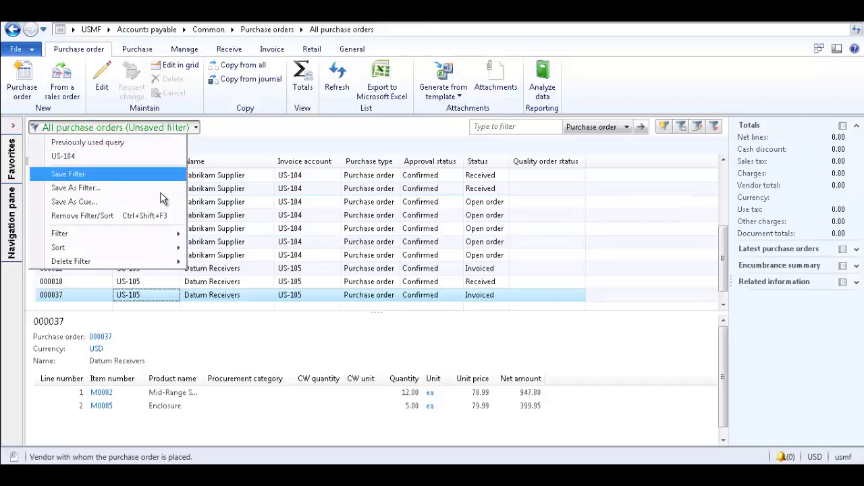
pyautogui.moveTo(181, 263)
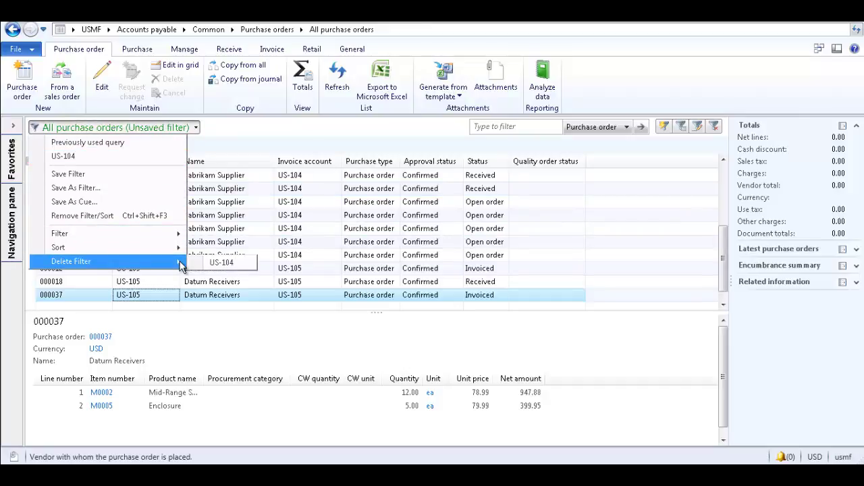
pyautogui.click(214, 263)
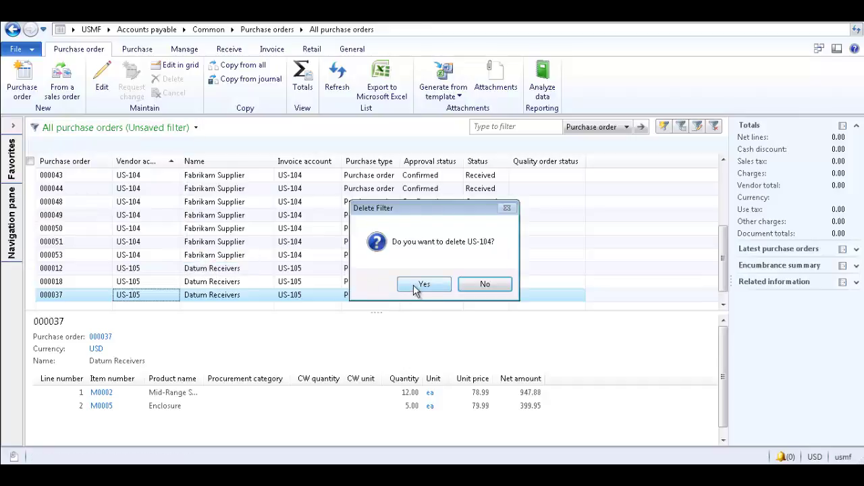
pyautogui.click(417, 289)
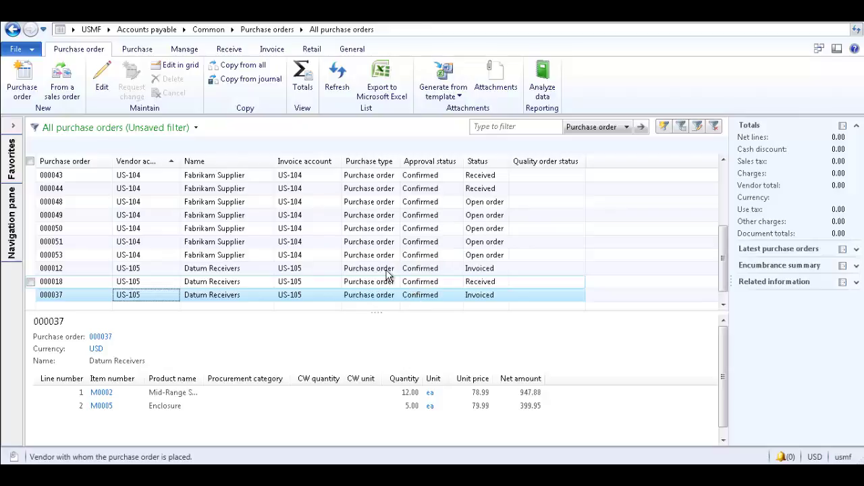
pyautogui.click(195, 129)
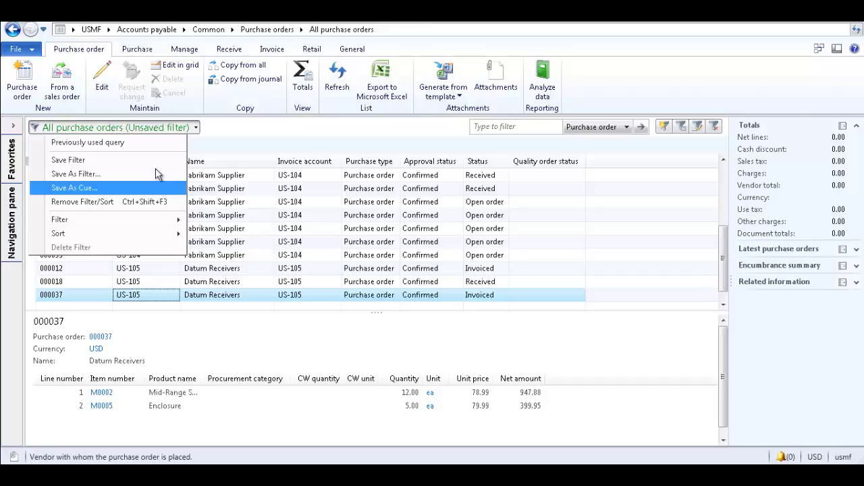
pyautogui.click(157, 148)
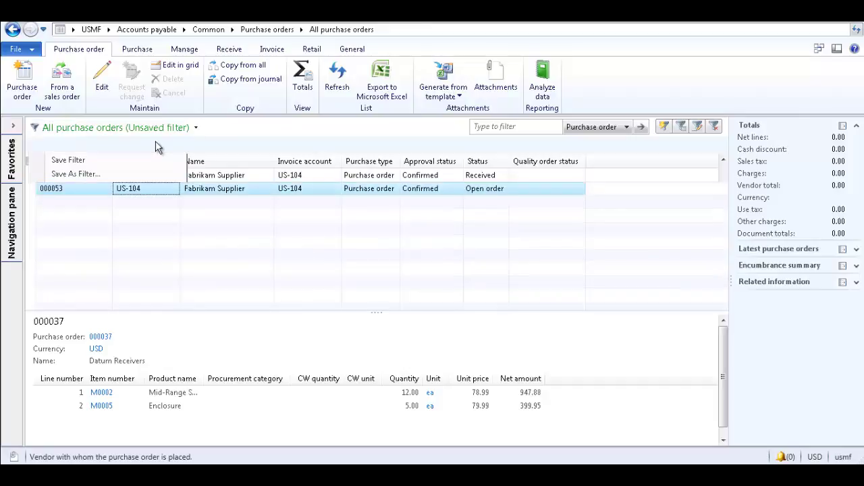